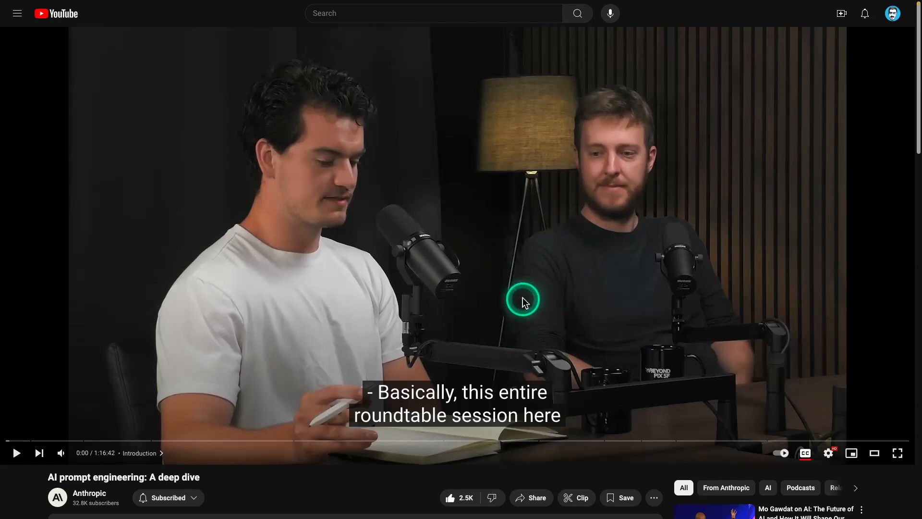
pyautogui.scroll(-2, 486, 325)
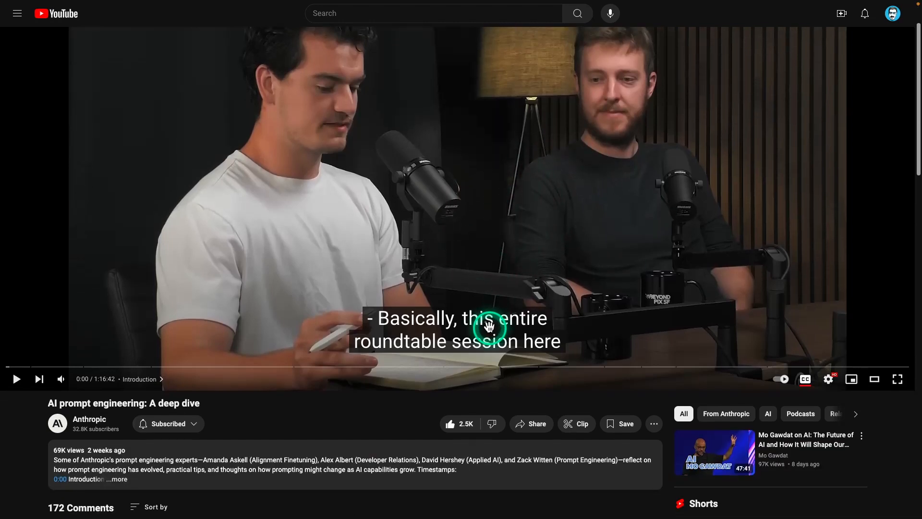
pyautogui.scroll(2, 489, 326)
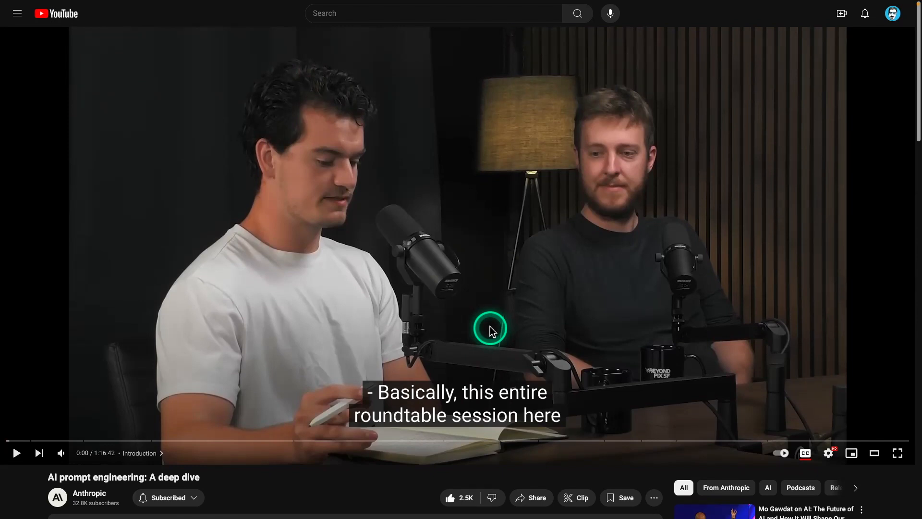
pyautogui.scroll(-2, 491, 329)
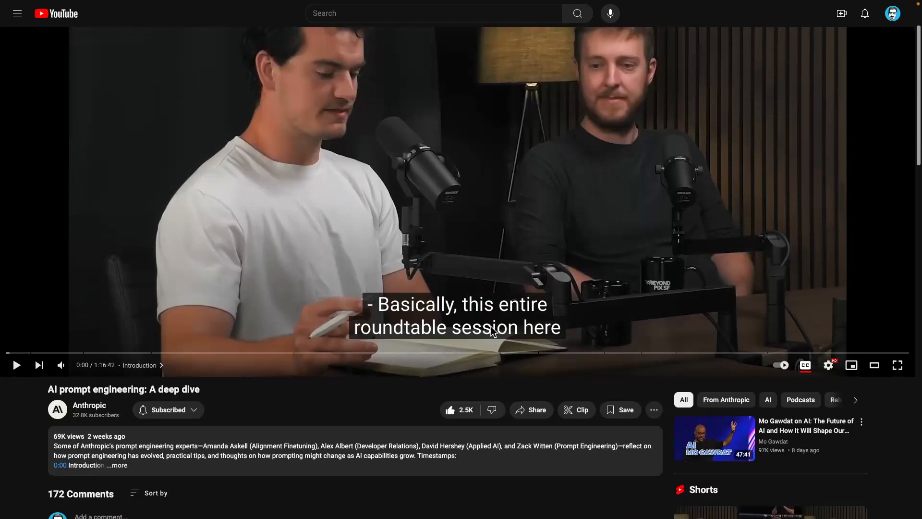
pyautogui.scroll(2, 552, 316)
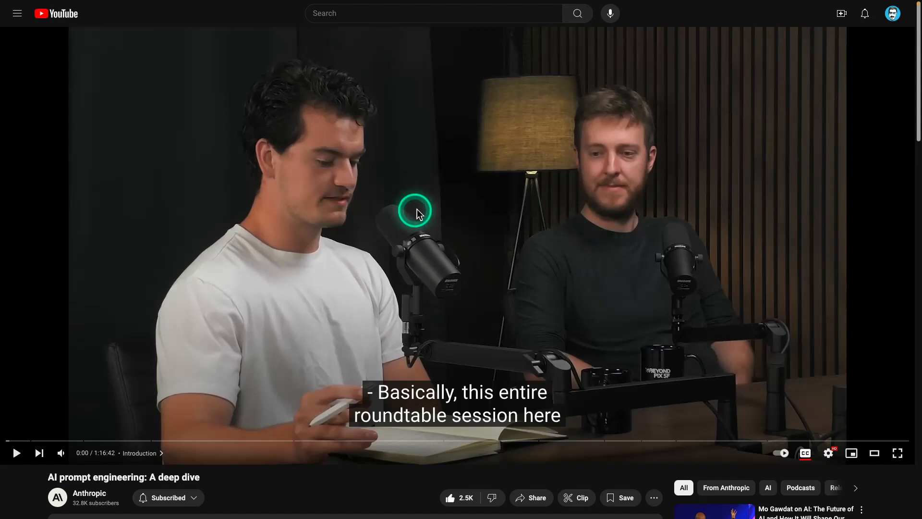
pyautogui.scroll(-1, 512, 331)
pyautogui.scroll(1, 519, 384)
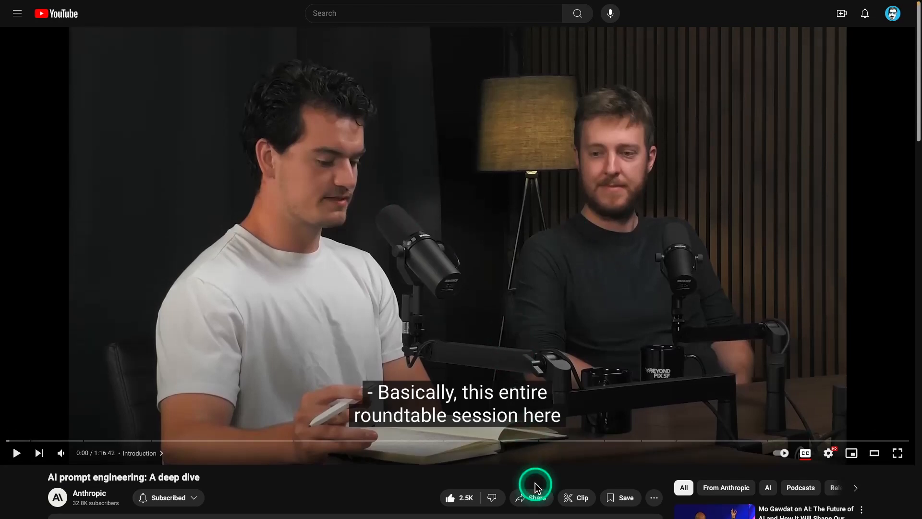
# - Copy the share link of the AI prompt engineering video and insert it as a YouTube source in a new NotebookLM notebook
pyautogui.click(532, 495)
pyautogui.click(555, 315)
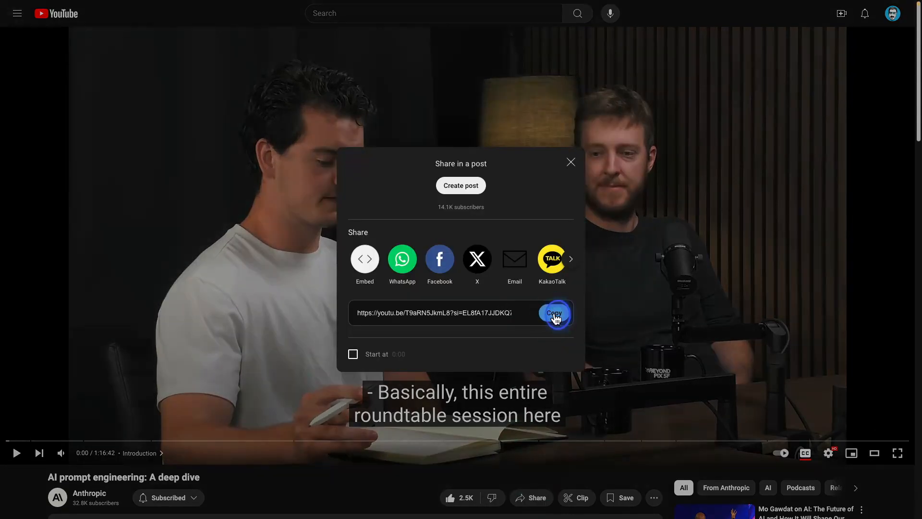
pyautogui.click(239, 227)
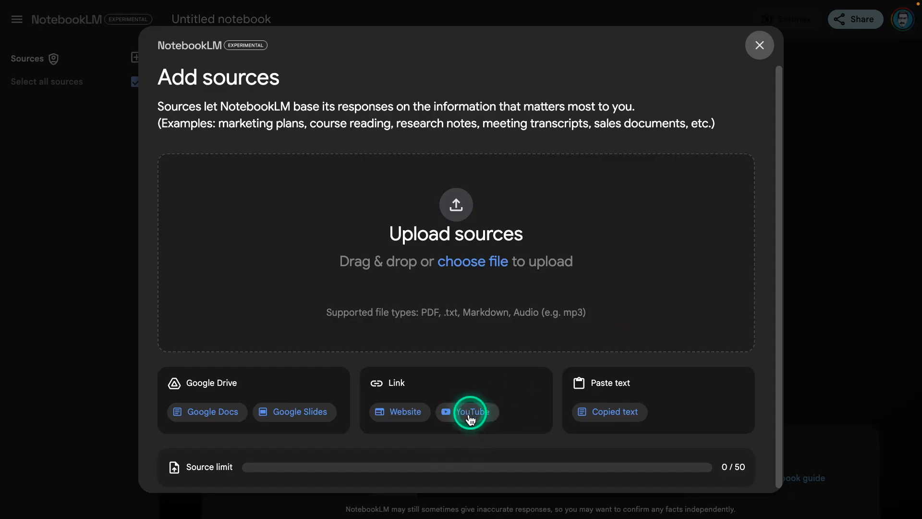
pyautogui.click(472, 414)
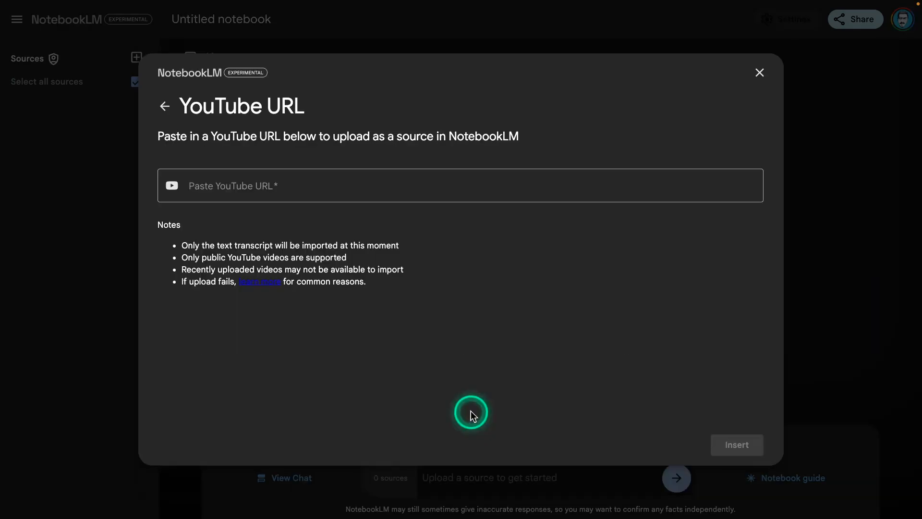
pyautogui.rightClick(229, 181)
pyautogui.click(274, 251)
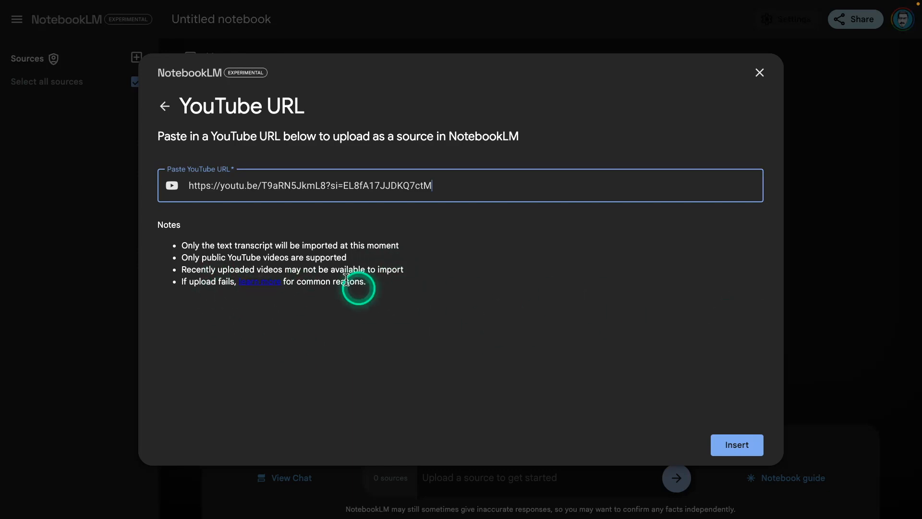
pyautogui.click(735, 443)
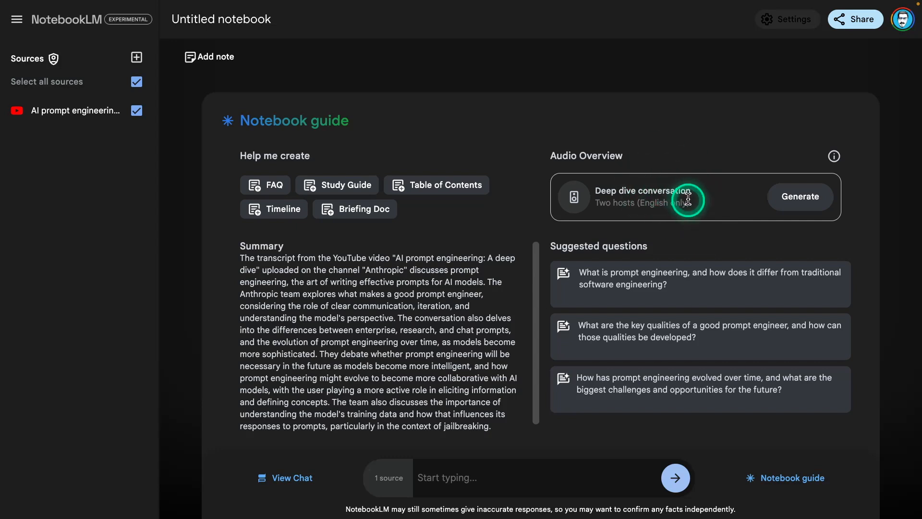
# - Ask the notebook chat "What are the main prompt engineering tips mentioned in the discussion? List the top 20."
pyautogui.click(450, 478)
pyautogui.write('Wh')
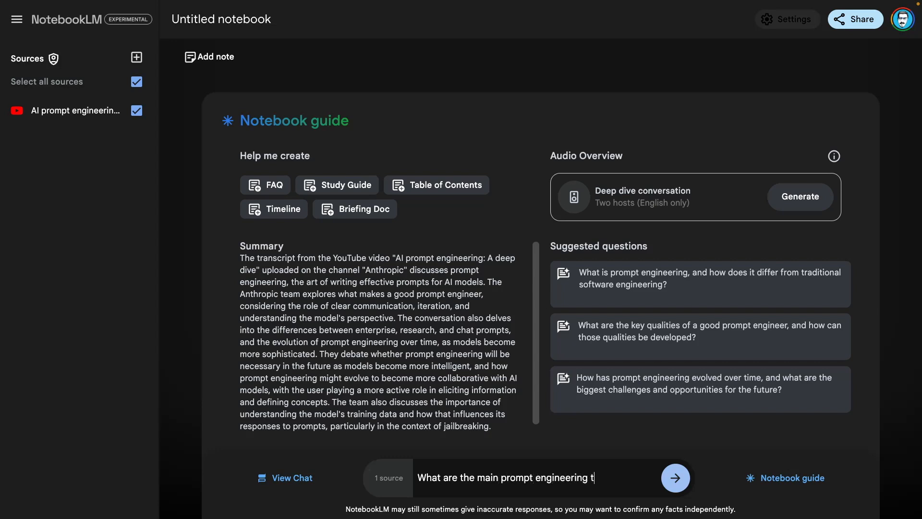
pyautogui.write('ned in the discussion? List 20 of them')
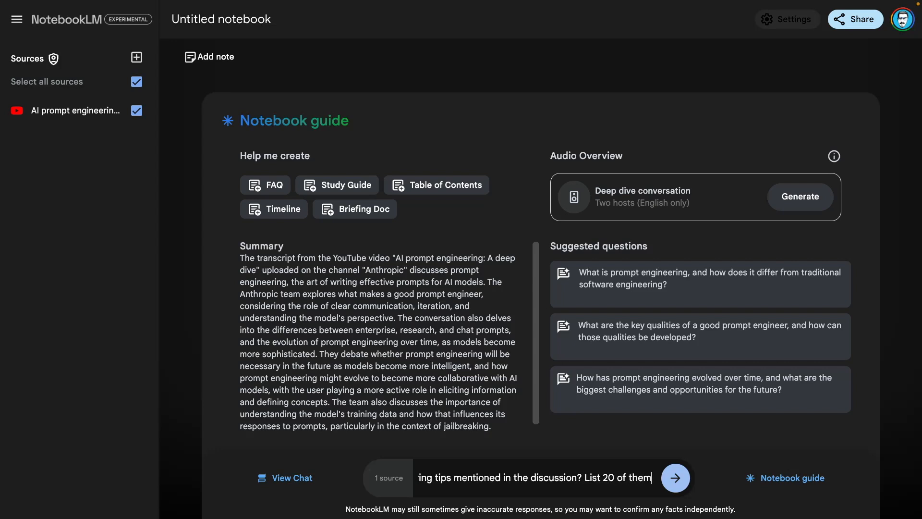
pyautogui.write('the top')
pyautogui.press('End')
pyautogui.press('BackSpace')
pyautogui.press('BackSpace')
pyautogui.press('BackSpace')
pyautogui.press('BackSpace')
pyautogui.press('BackSpace')
pyautogui.press('BackSpace')
pyautogui.press('BackSpace')
pyautogui.press('BackSpace')
pyautogui.write('.')
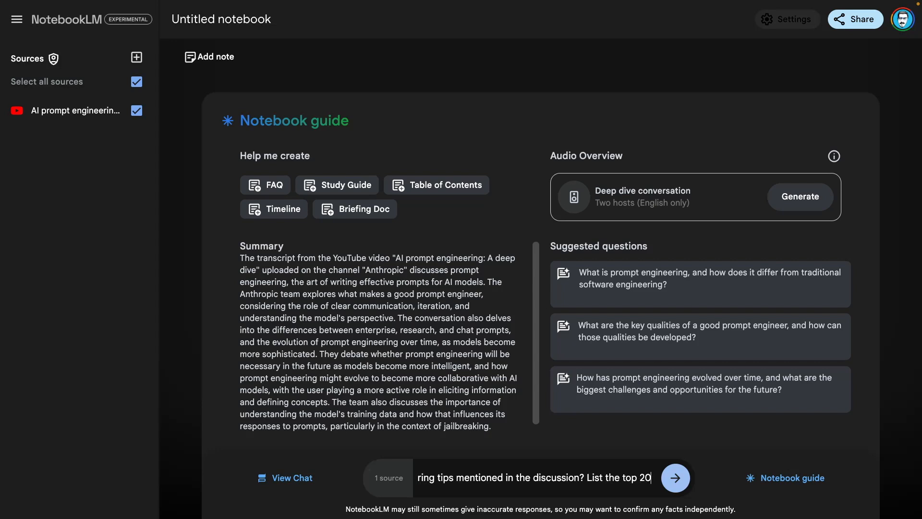
pyautogui.click(677, 478)
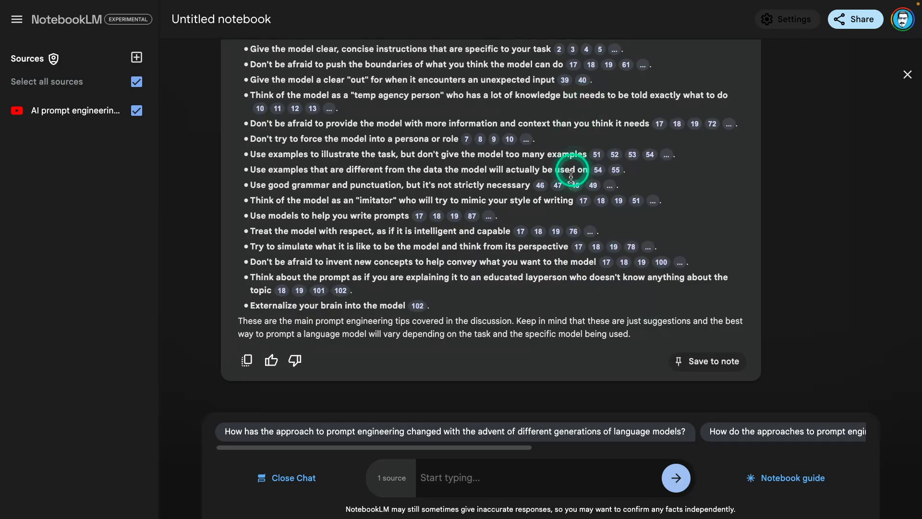
# - Read through the full list of prompt engineering tips in the chat answer, along with their source citations
pyautogui.scroll(3, 546, 280)
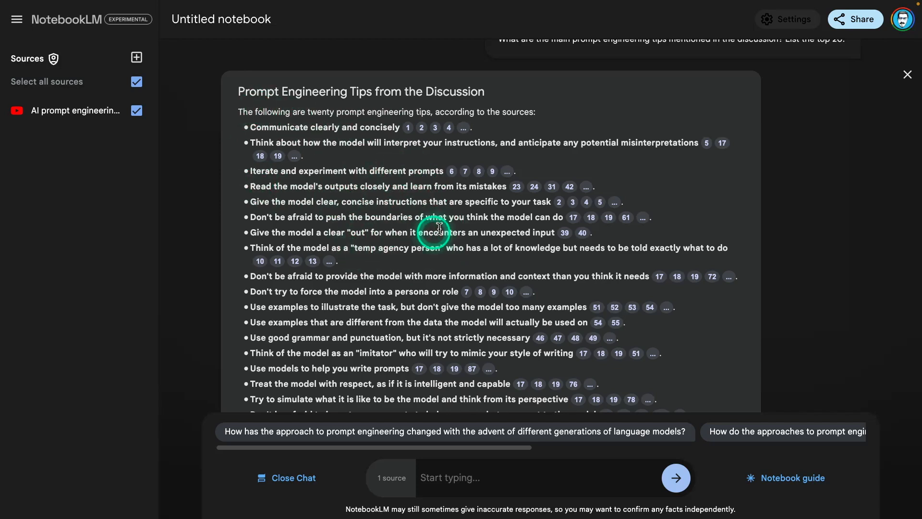
pyautogui.scroll(-3, 408, 266)
pyautogui.scroll(4, 339, 298)
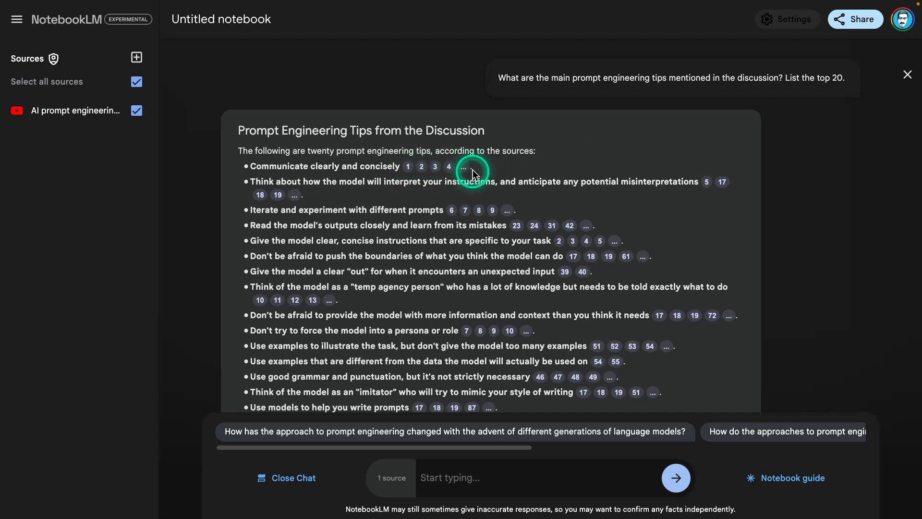
pyautogui.moveTo(410, 174)
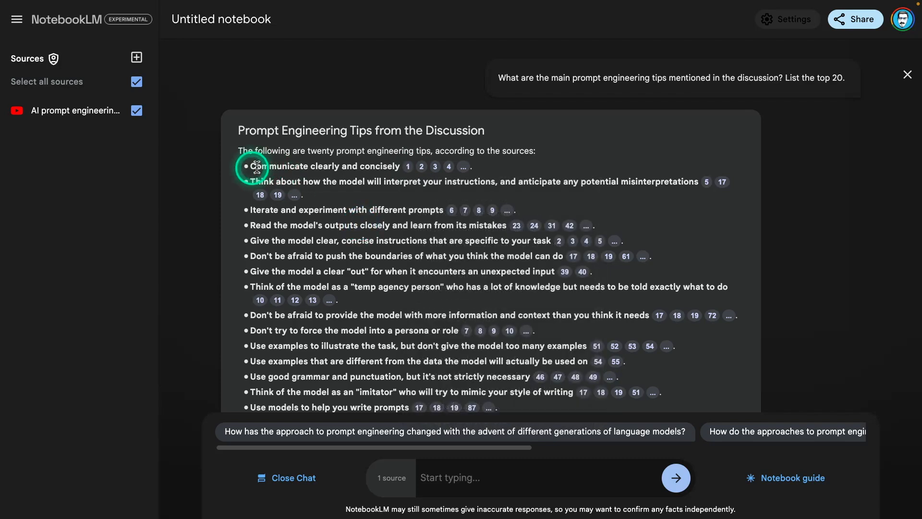
pyautogui.scroll(-1, 385, 224)
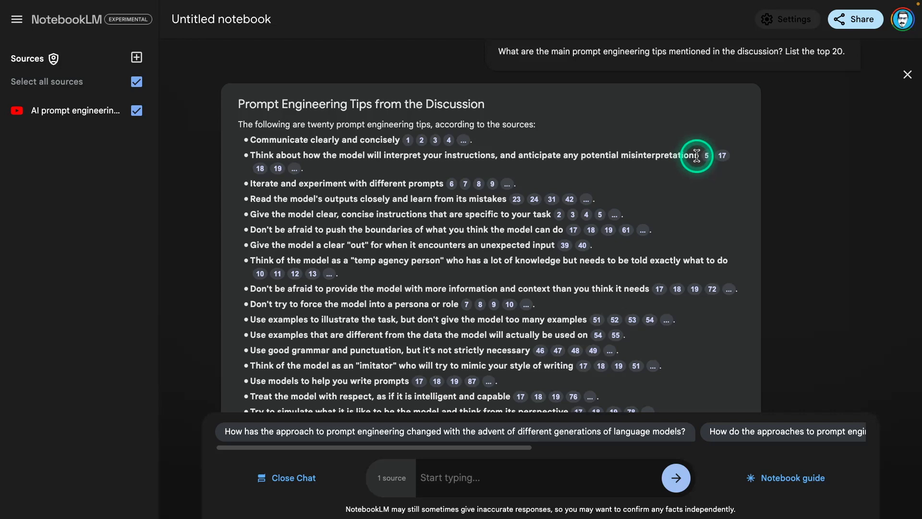
pyautogui.scroll(-3, 288, 226)
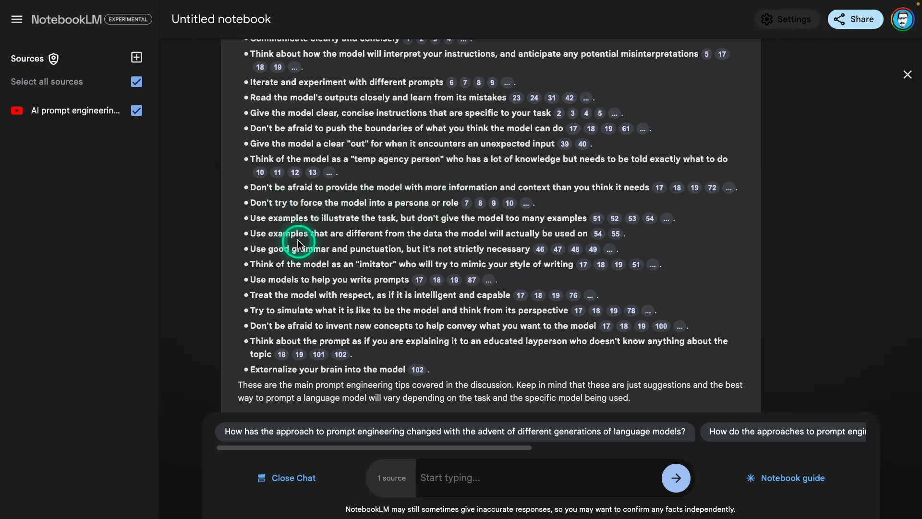
pyautogui.scroll(-1, 336, 230)
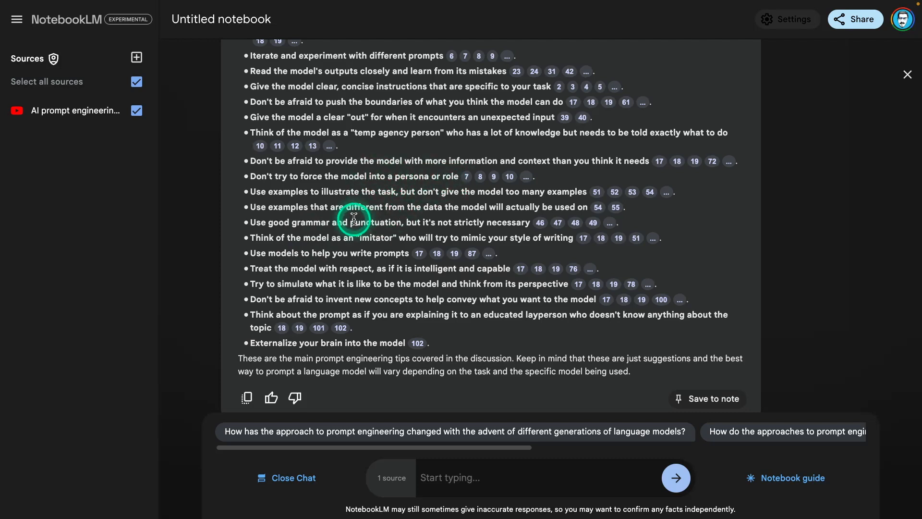
pyautogui.scroll(-1, 354, 219)
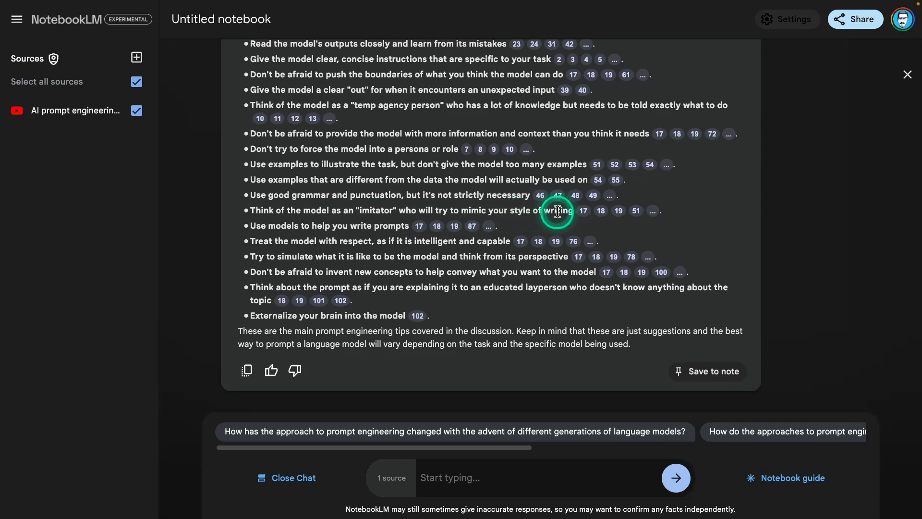
pyautogui.scroll(-1, 288, 236)
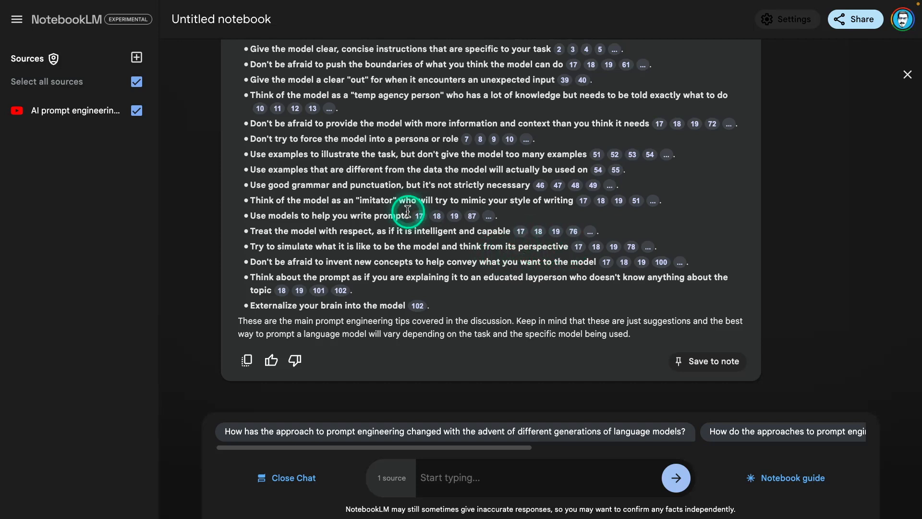
pyautogui.scroll(1, 365, 212)
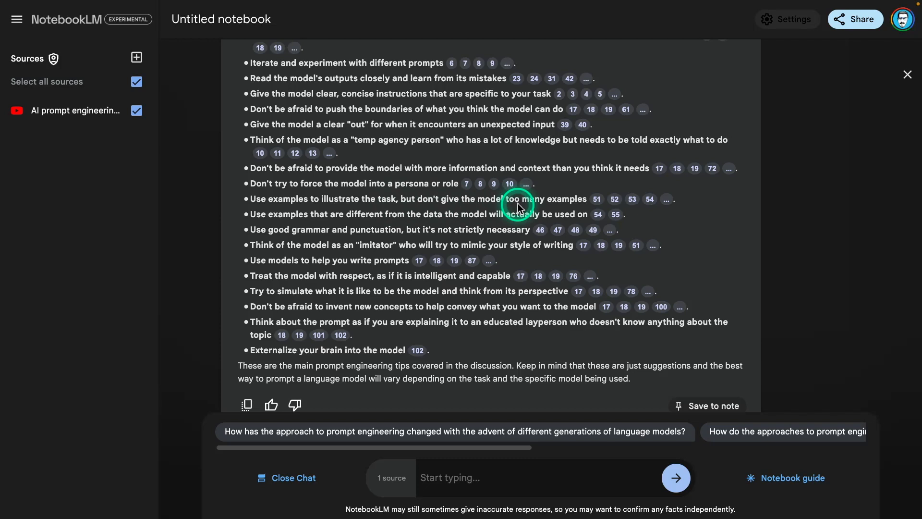
pyautogui.scroll(1, 456, 211)
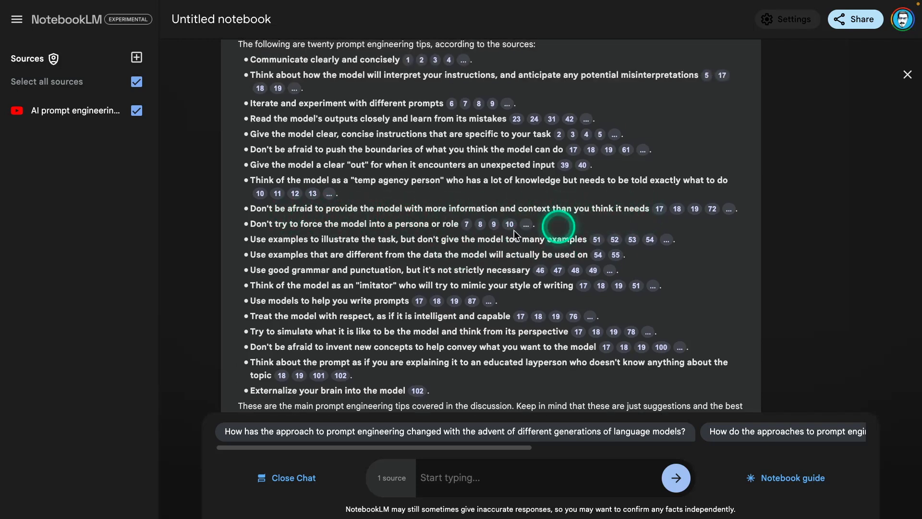
pyautogui.scroll(1, 336, 240)
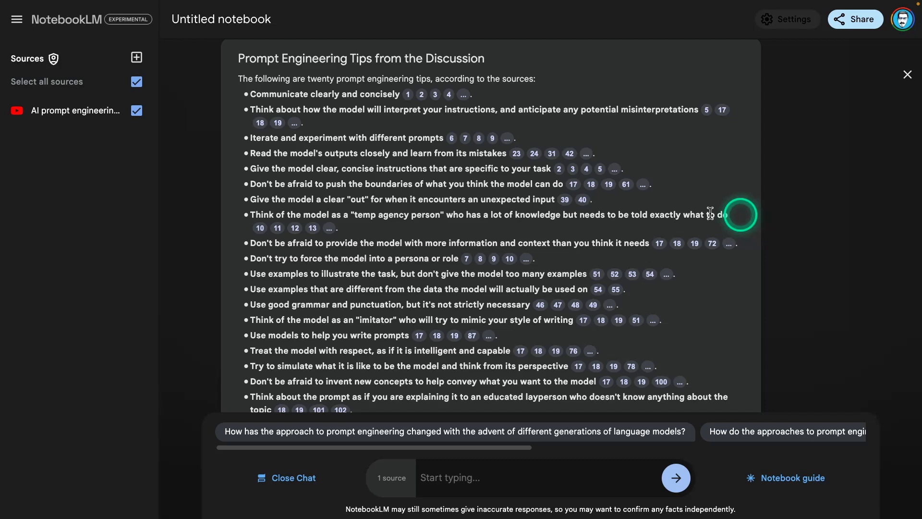
# - Open citations 10 and 13 of the "temp agency person" tip and examine the cited passages in the video transcript
pyautogui.click(260, 229)
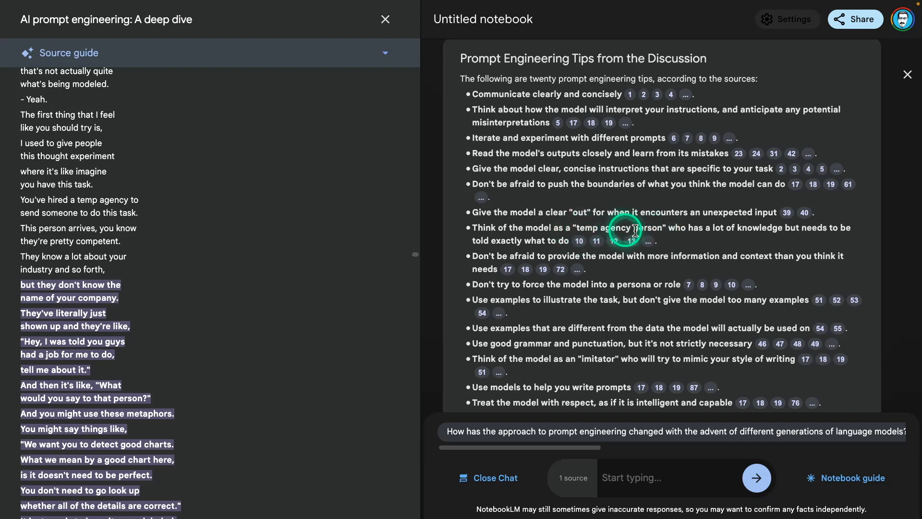
pyautogui.scroll(-3, 173, 252)
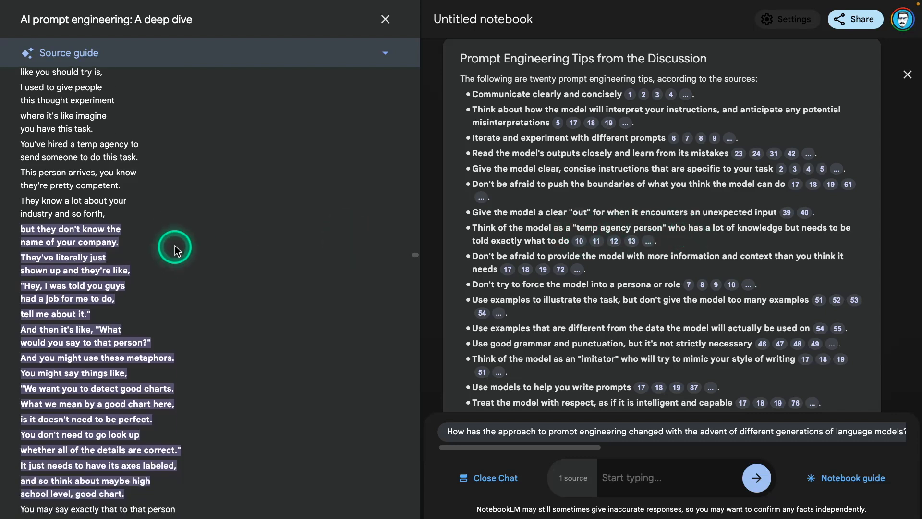
pyautogui.scroll(-2, 176, 246)
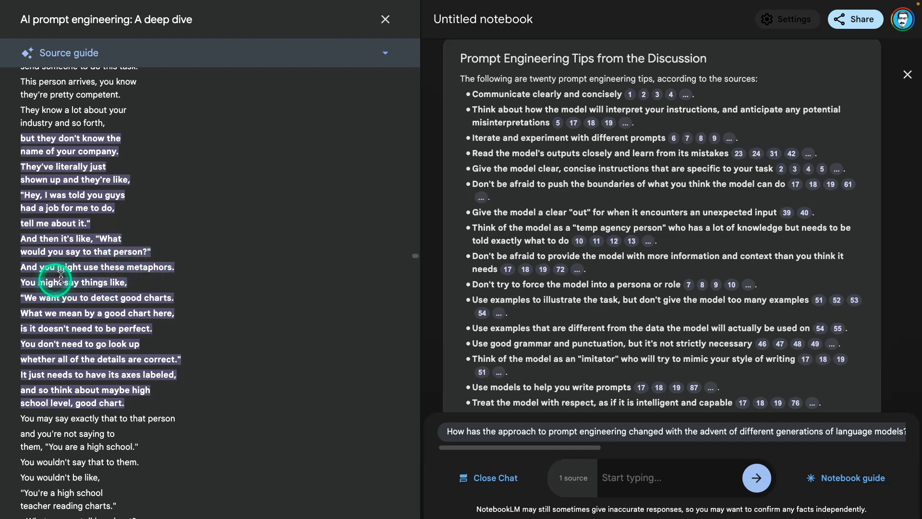
pyautogui.scroll(-2, 117, 269)
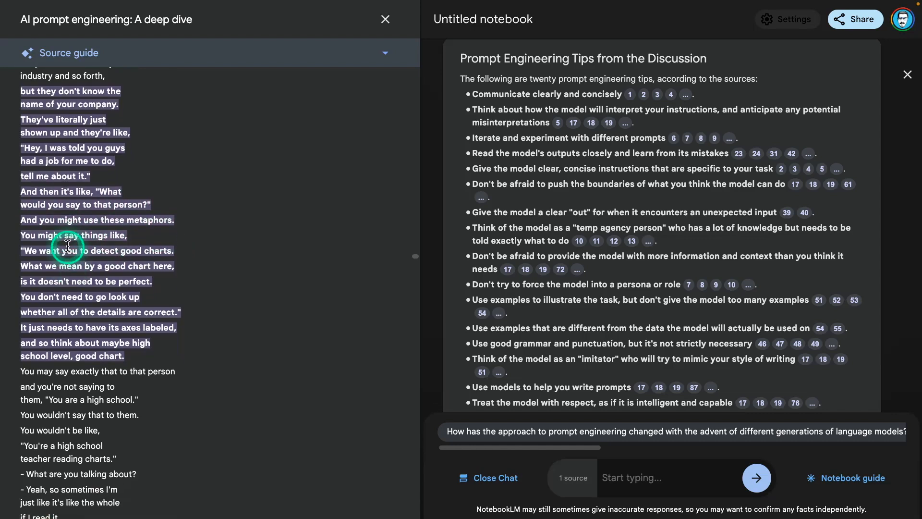
pyautogui.scroll(-1, 96, 259)
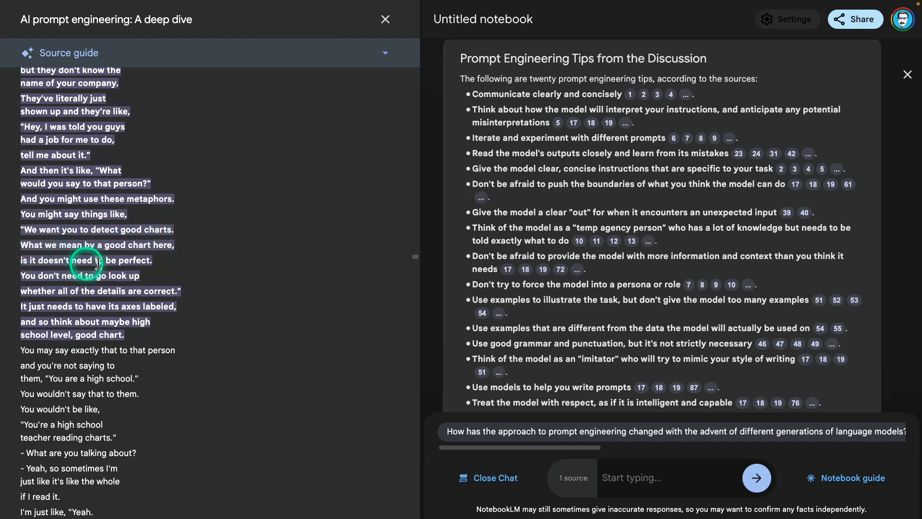
pyautogui.scroll(-1, 76, 261)
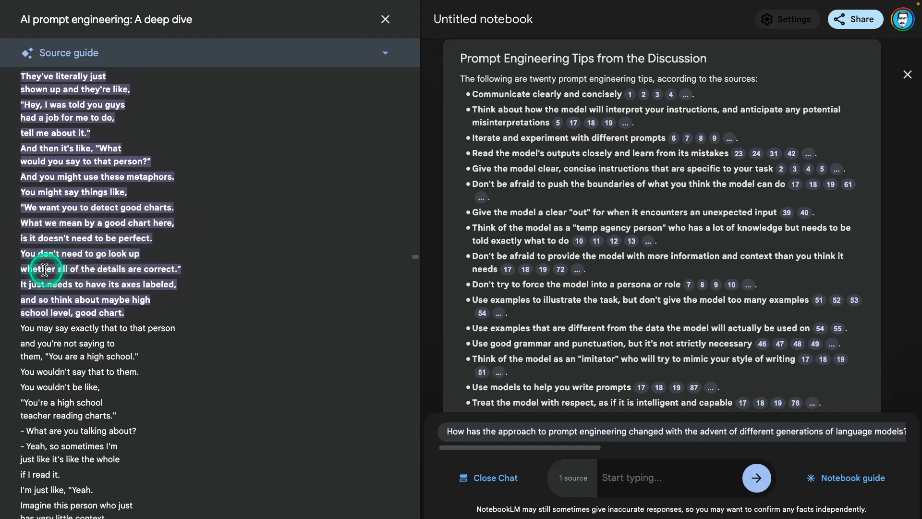
pyautogui.scroll(-1, 126, 269)
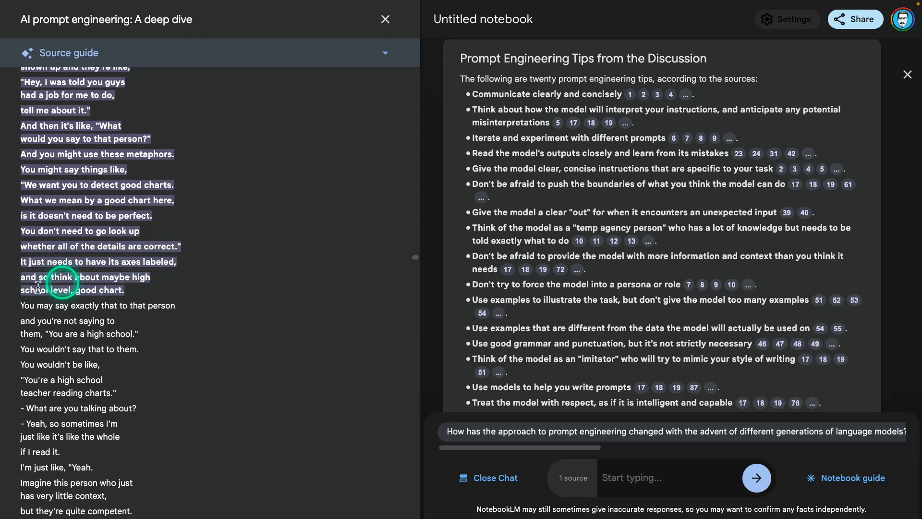
pyautogui.scroll(1, 130, 288)
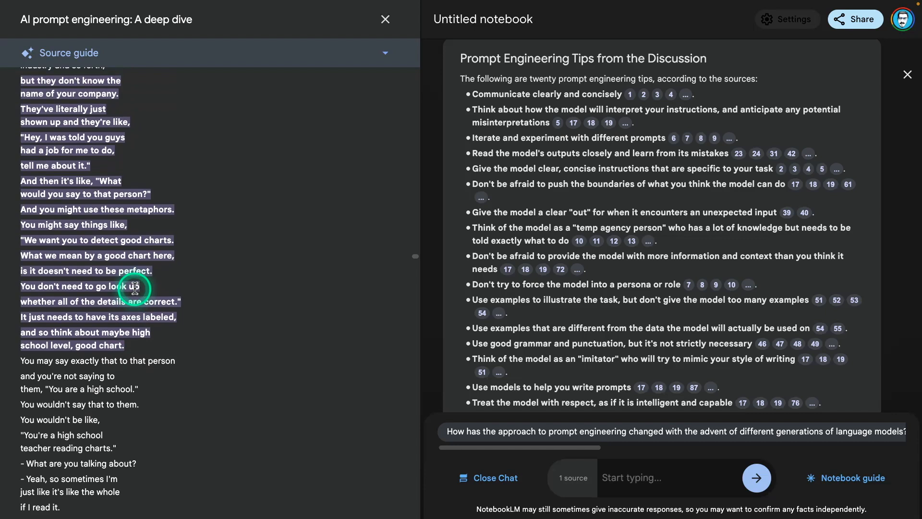
pyautogui.scroll(1, 132, 288)
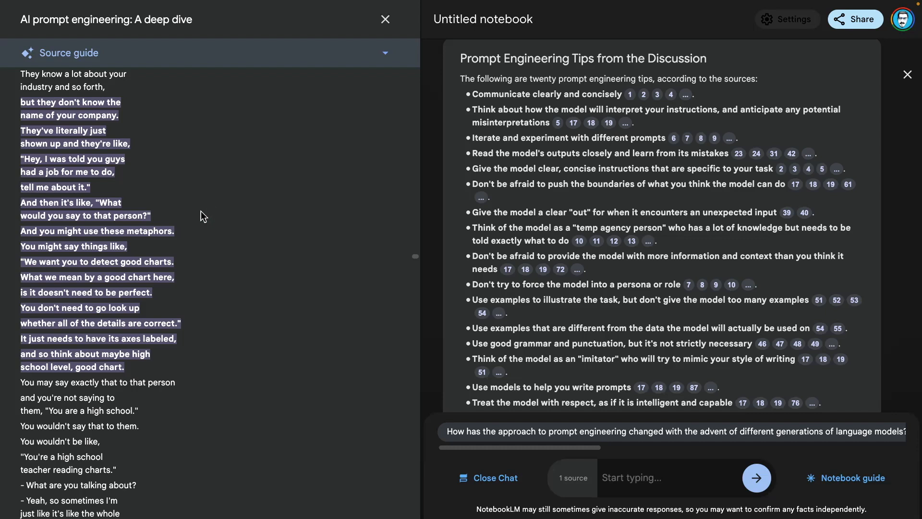
pyautogui.click(631, 241)
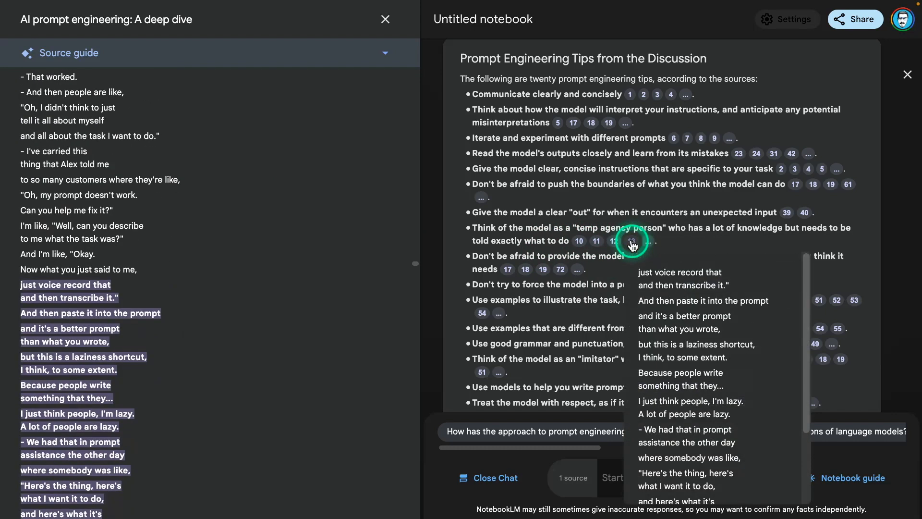
# - Read the full highlighted transcript passage behind citation 13, about voice-recording the task description and pasting it into the prompt
pyautogui.scroll(-2, 220, 264)
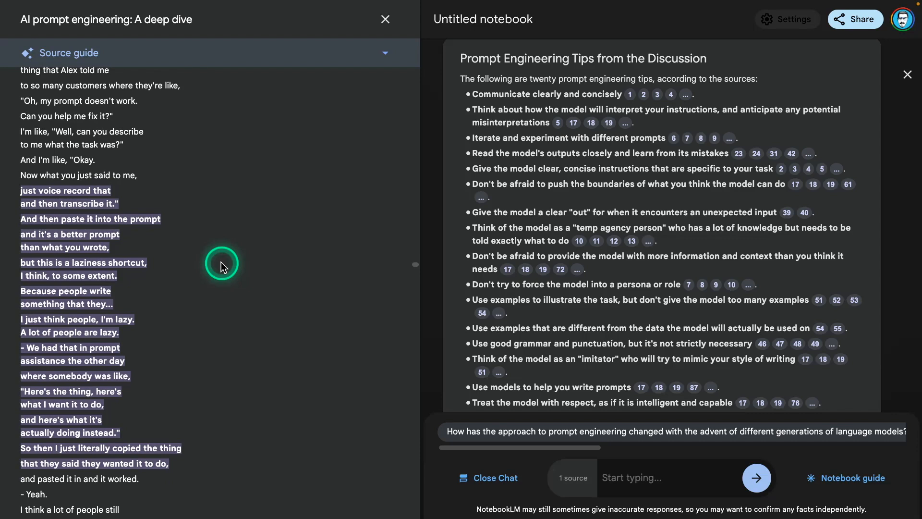
pyautogui.scroll(-1, 221, 261)
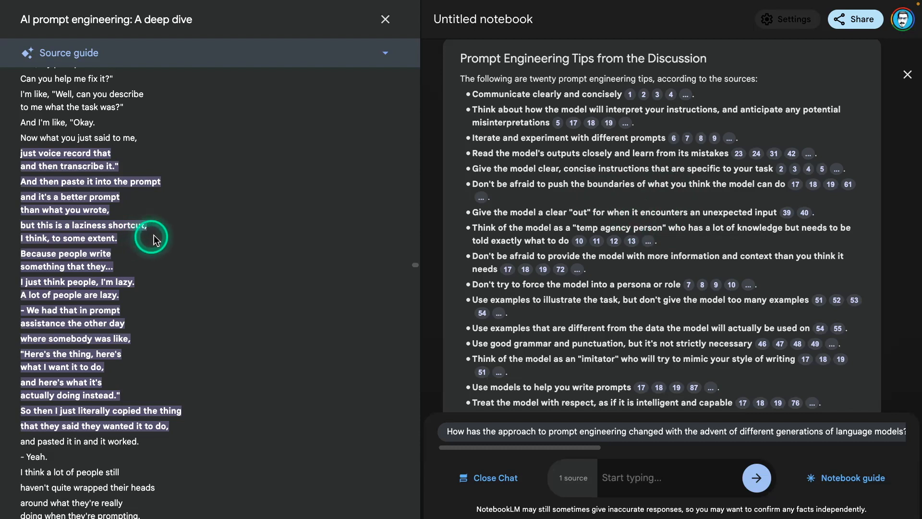
pyautogui.scroll(-1, 158, 238)
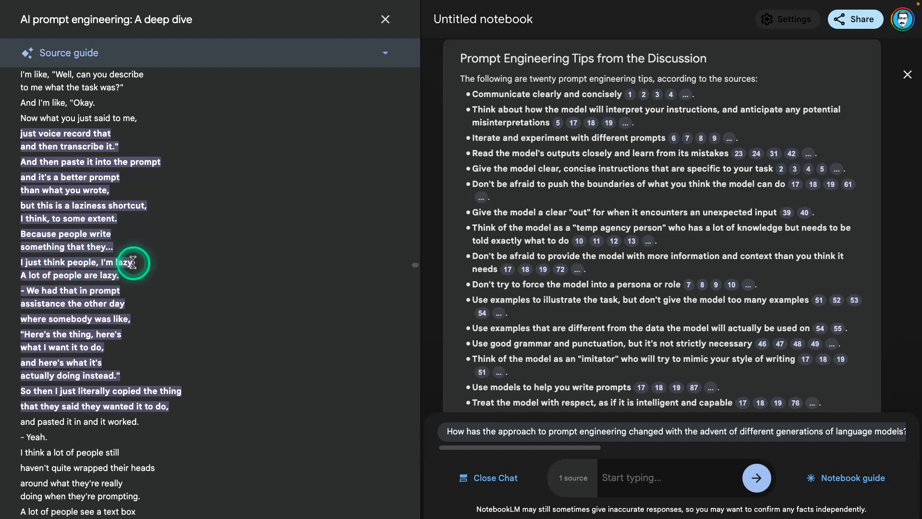
pyautogui.scroll(-1, 123, 286)
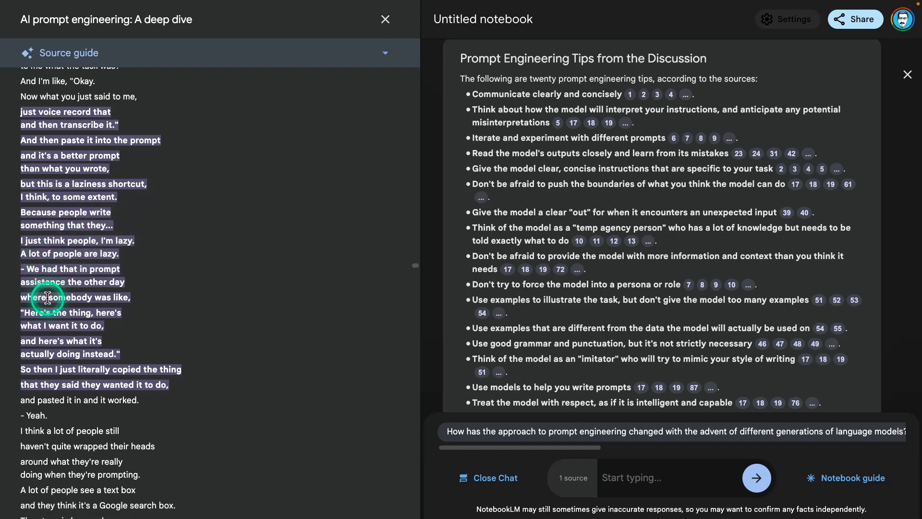
pyautogui.scroll(-1, 120, 288)
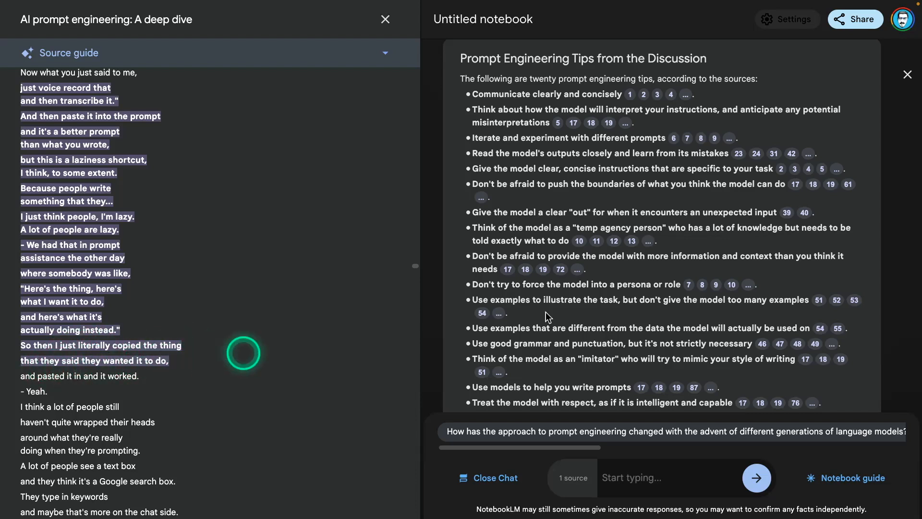
pyautogui.click(632, 241)
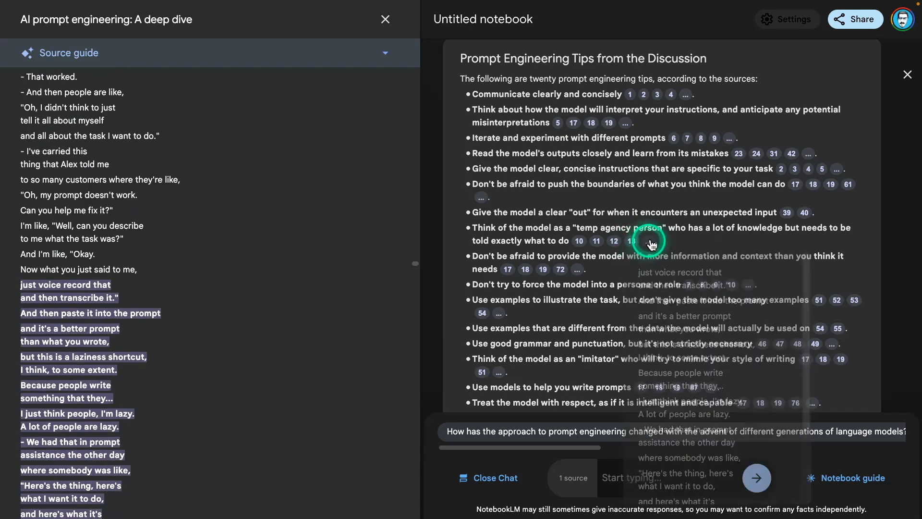
# - Expand the hidden citations of the "temp agency person" tip and examine two more cited transcript passages that use this analogy
pyautogui.click(651, 243)
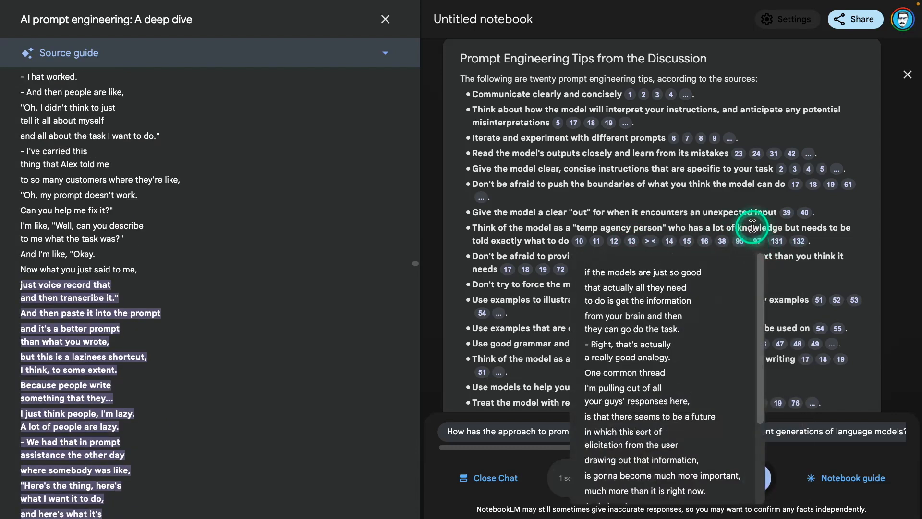
pyautogui.click(777, 242)
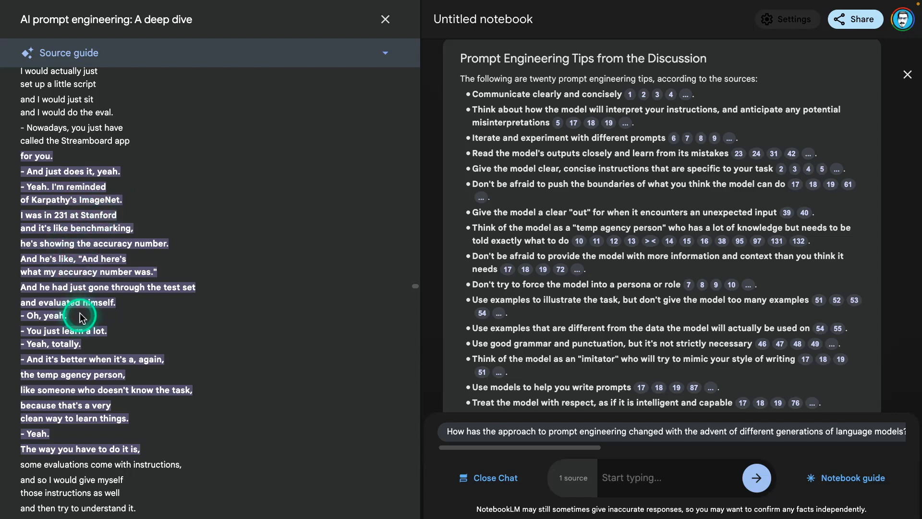
pyautogui.scroll(-1, 77, 310)
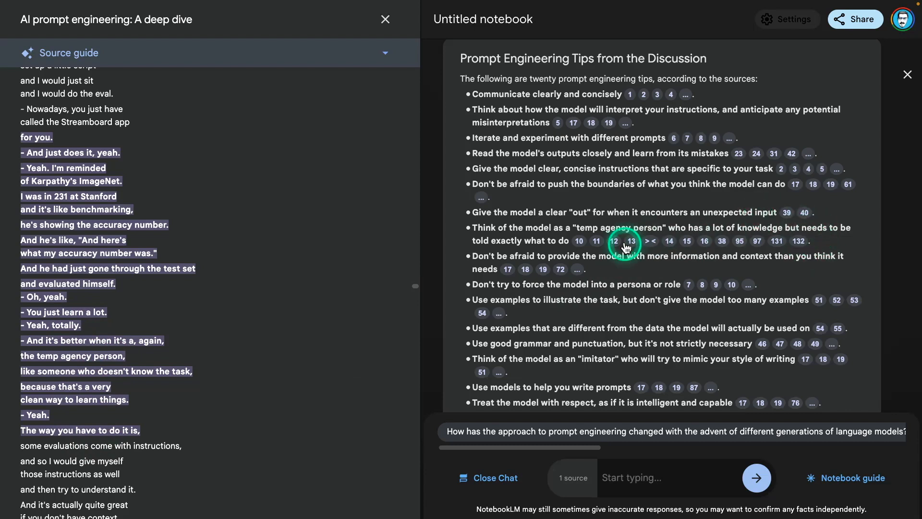
pyautogui.click(740, 242)
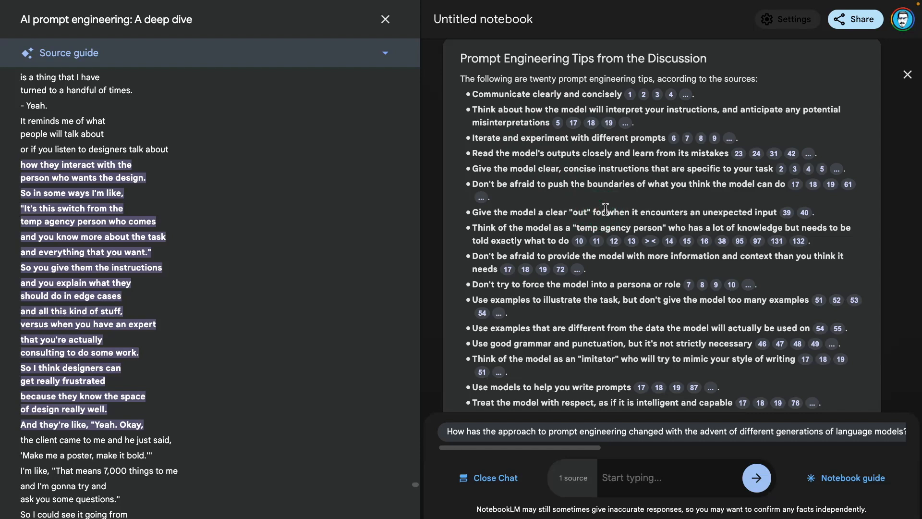
# - Review the remaining tips through to the end of the chat answer
pyautogui.scroll(-1, 600, 163)
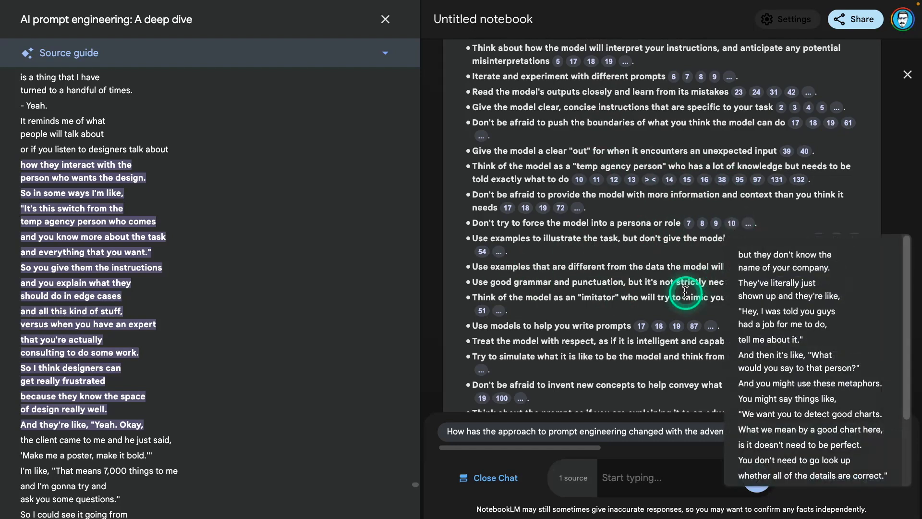
pyautogui.scroll(-3, 603, 239)
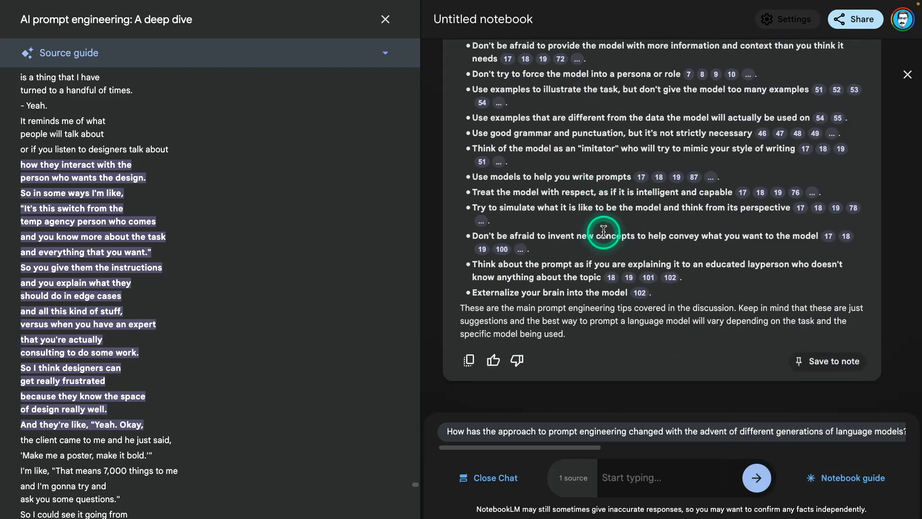